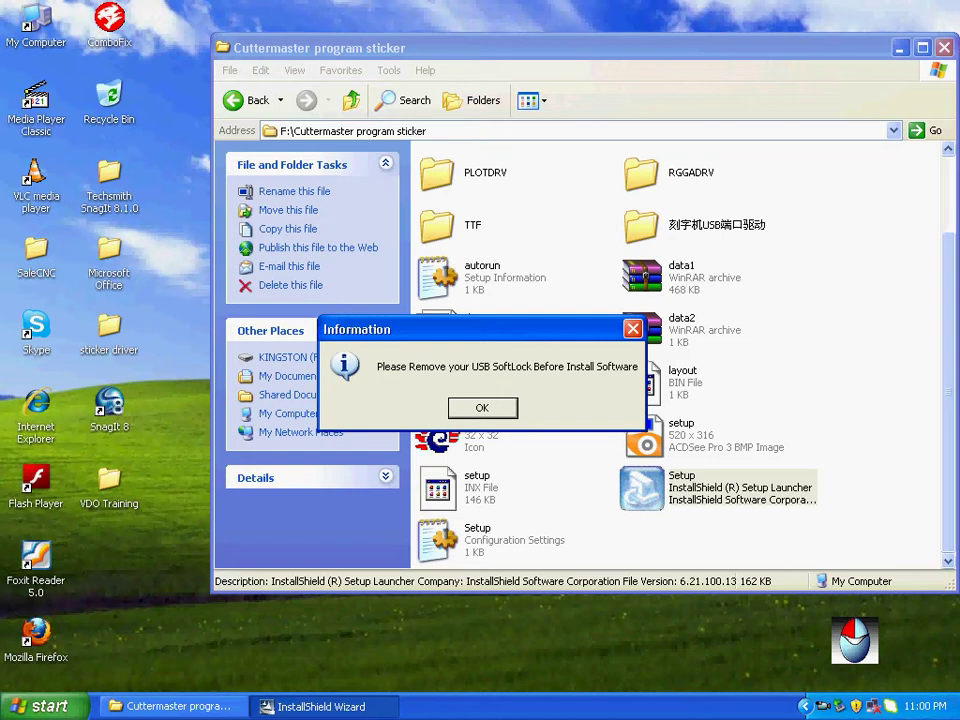
Step: Install MasterV6.27E, accepting the licence agreement, the destination folder C:\MASTER98 and the Typical setup type
key(Return)
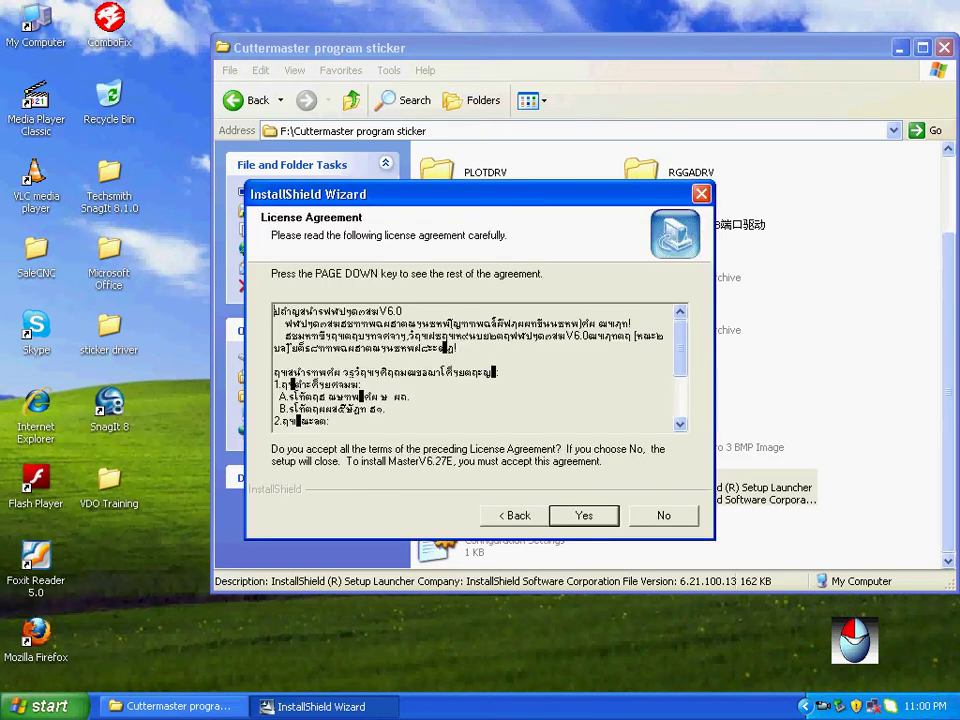
key(Return)
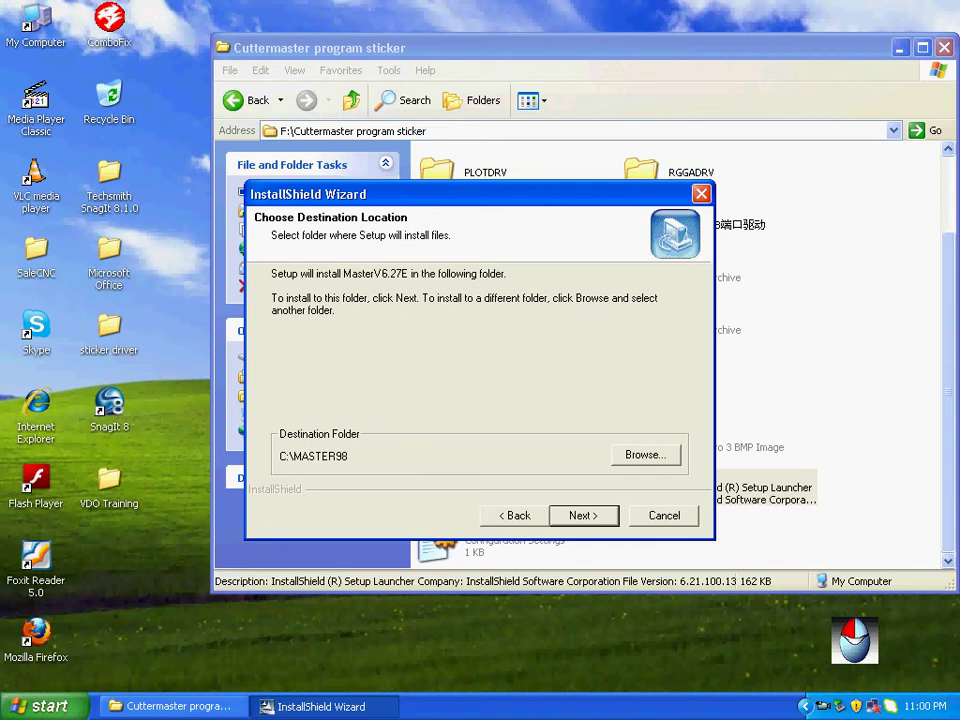
key(Return)
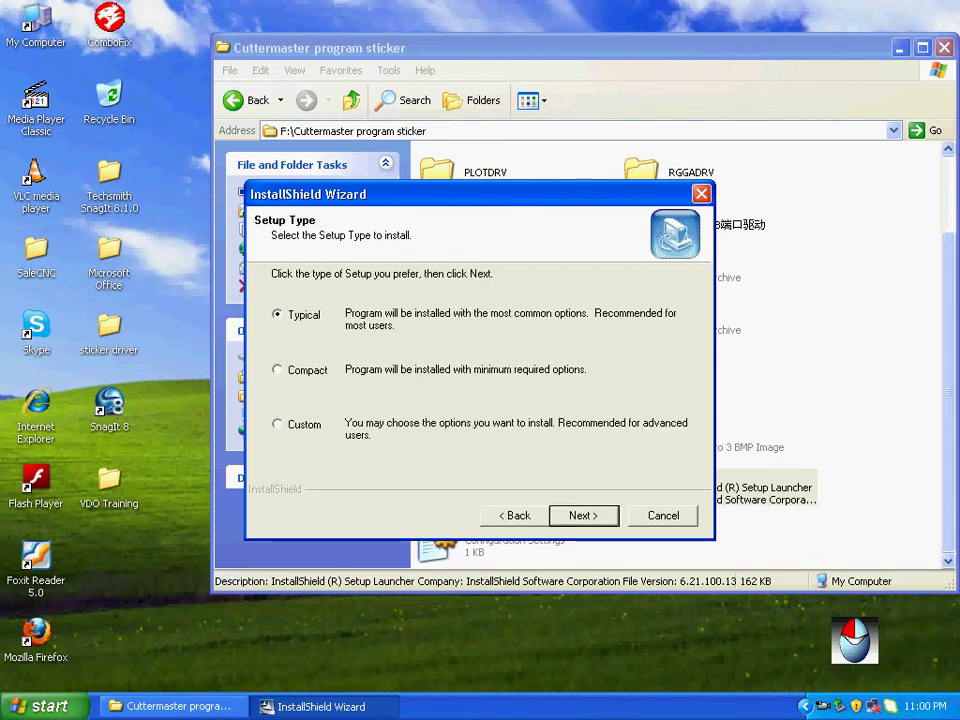
key(Return)
key(Return)
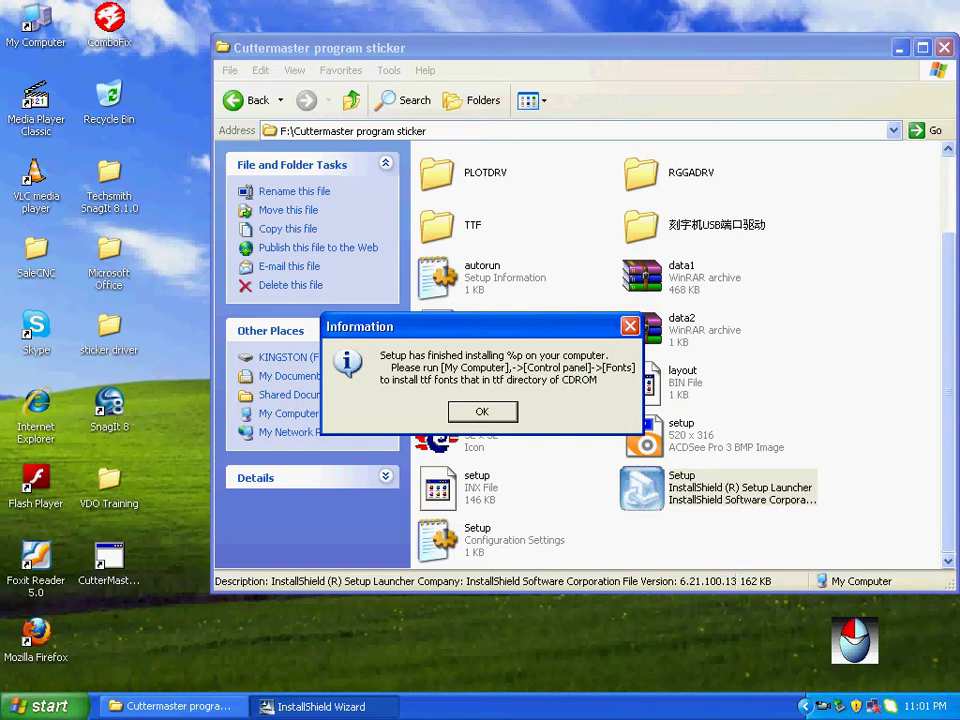
click(482, 411)
key(Return)
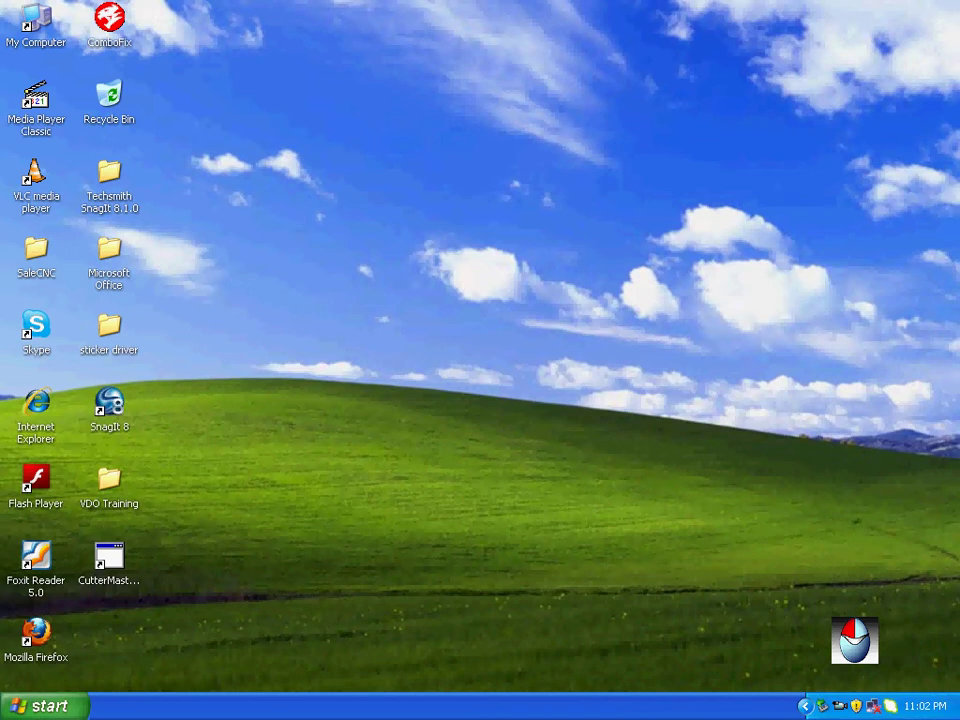
Step: Open Notepad and write a two-line note reading "PUT IN USB DISK" and "USB LOCK ACTIVATE"
click(45, 706)
mouse_move(76, 637)
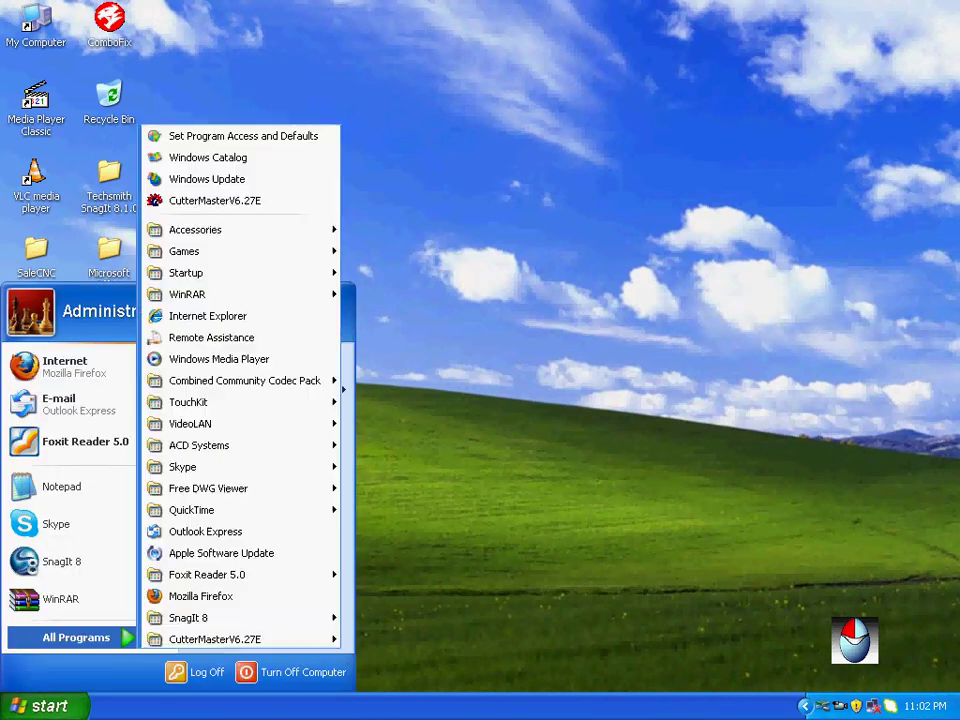
mouse_move(195, 229)
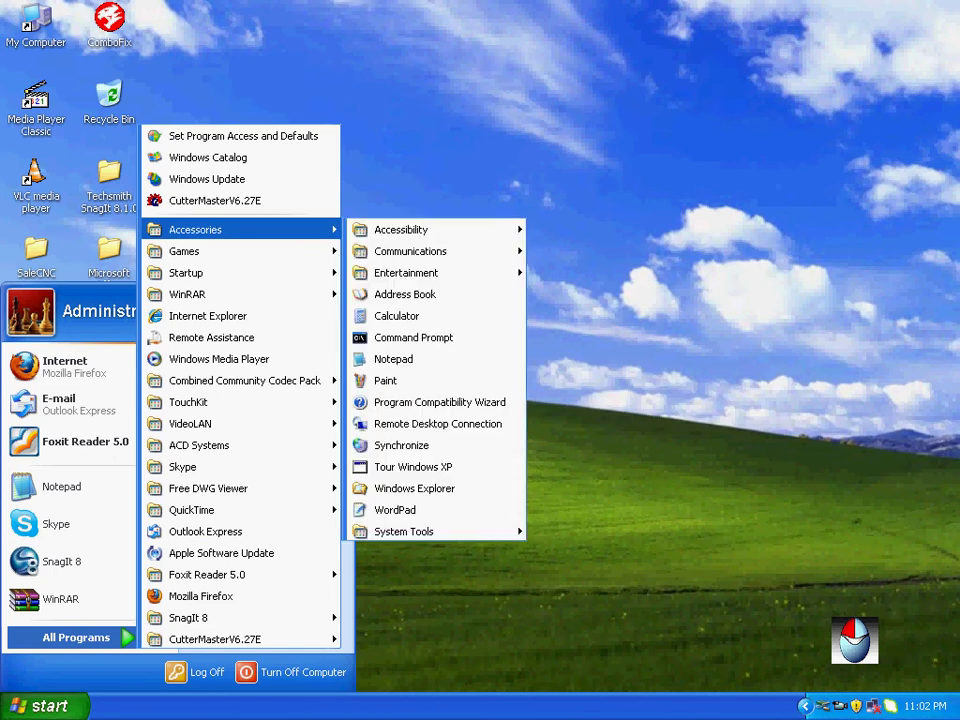
click(400, 358)
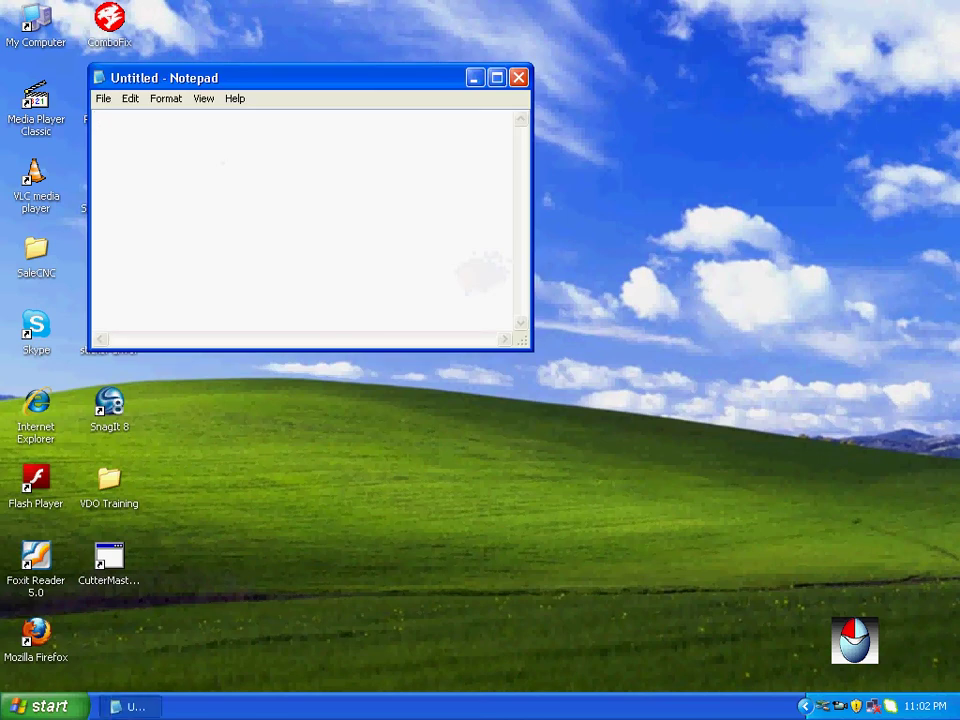
text(IN)
key(BackSpace)
key(BackSpace)
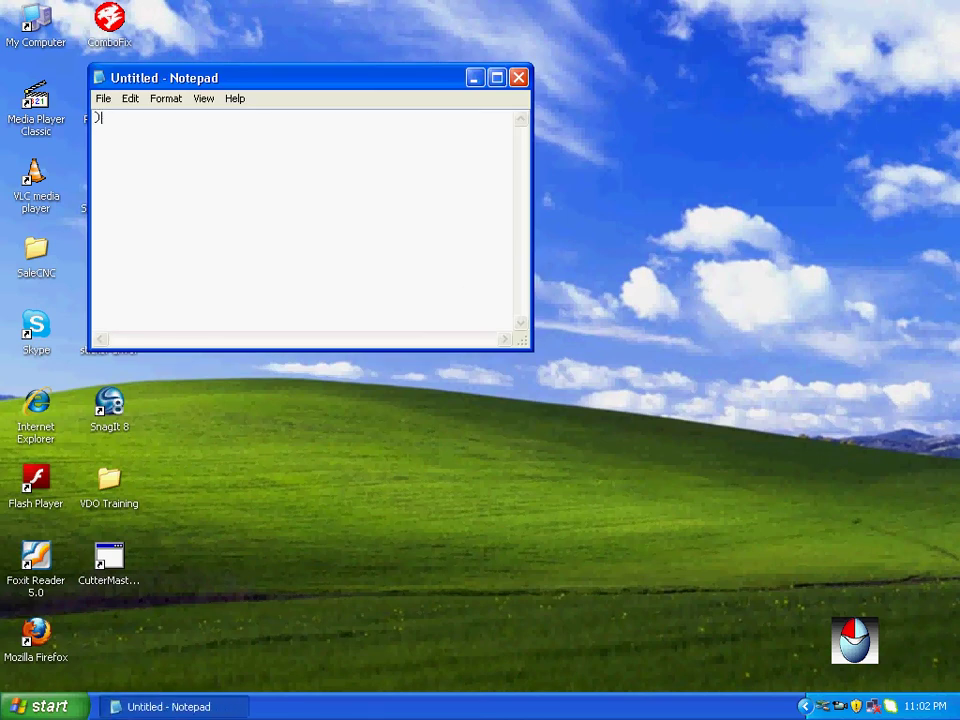
text(PUT IN USB DISK)
key(Return)
text(US)
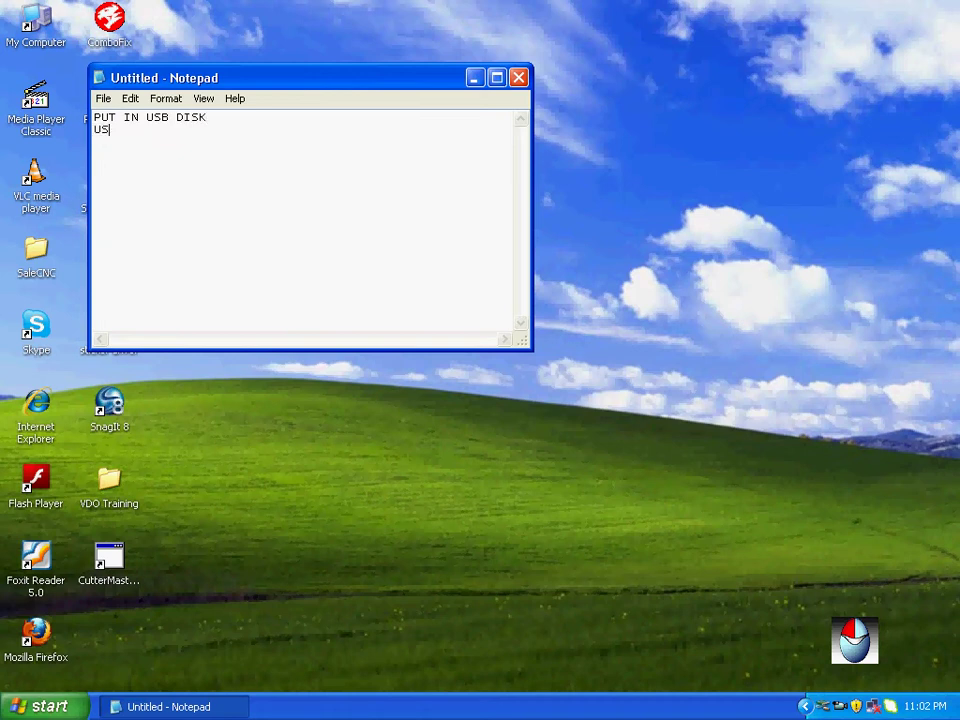
text(B LOCK ACTIVATE)
Step: Minimize the unsaved note and complete the Found New Hardware Wizard, installing the SenseLock USB Lock (version 1.2) software automatically
click(518, 77)
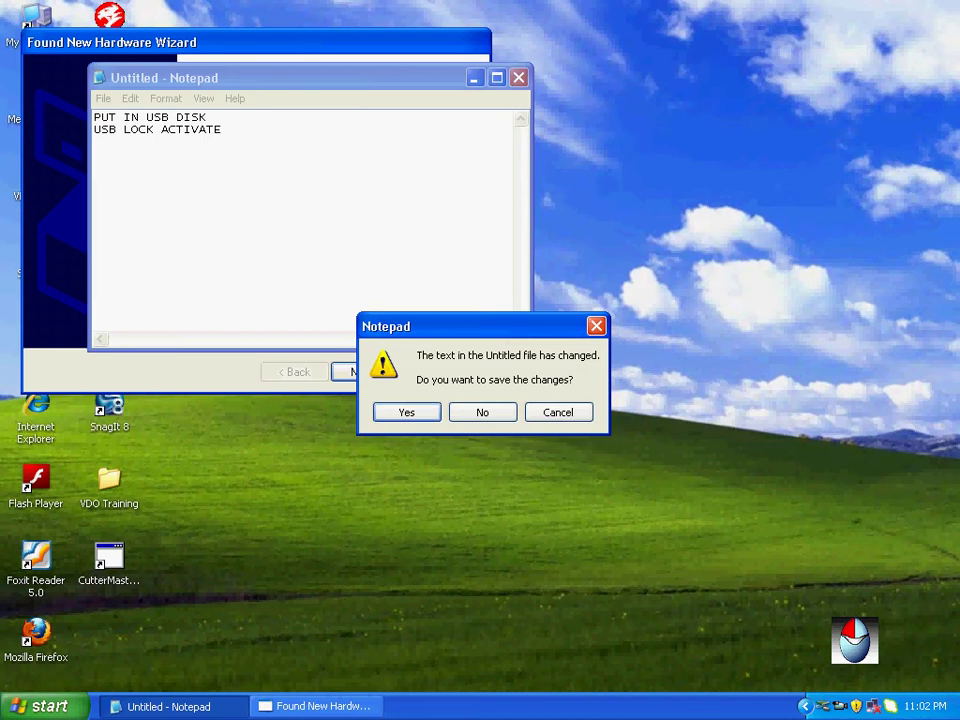
click(557, 412)
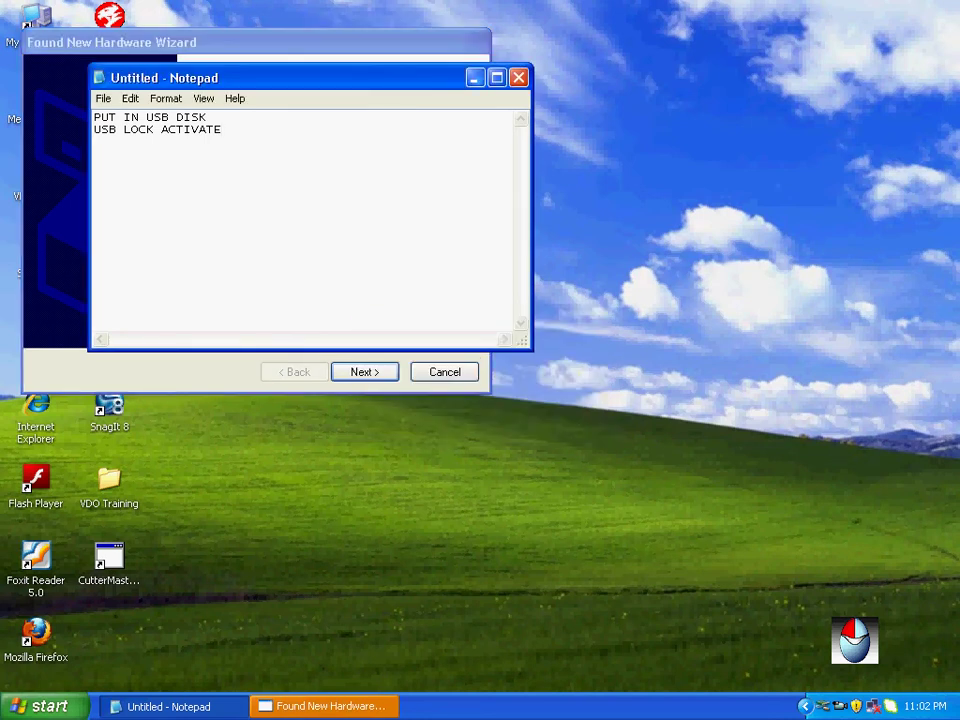
click(475, 77)
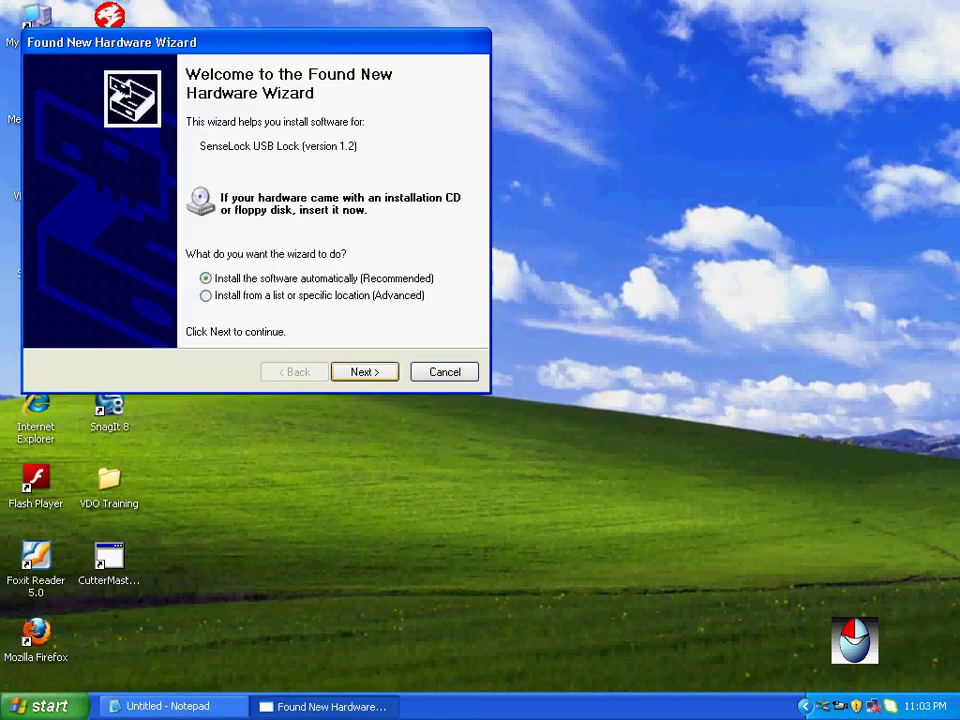
key(Return)
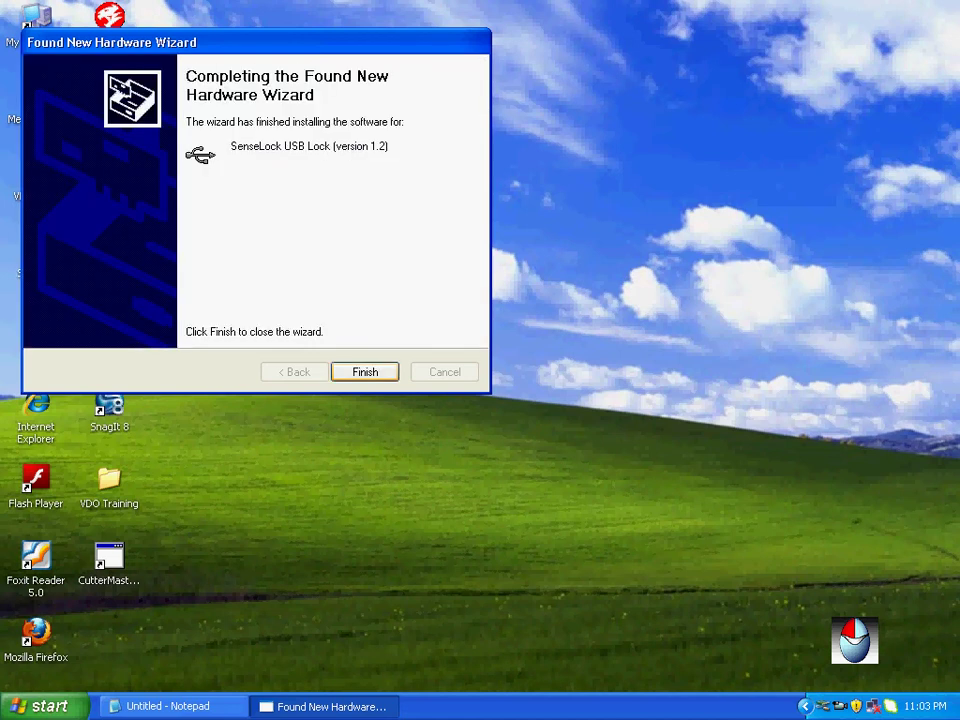
key(Return)
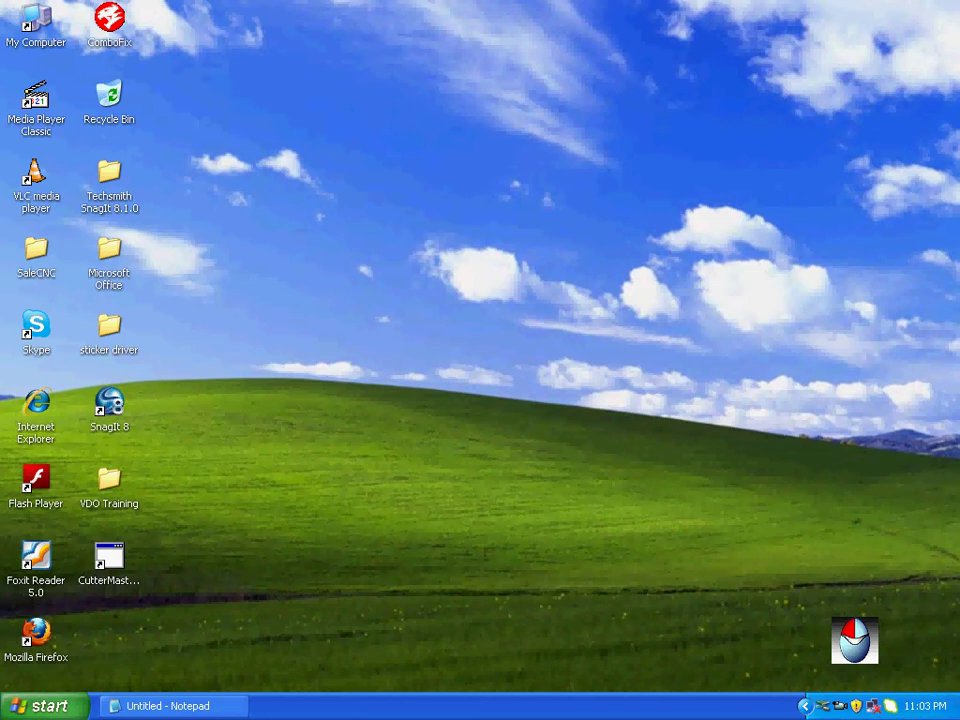
Step: Launch CutterMasterV6.27E from the desktop
click(109, 556)
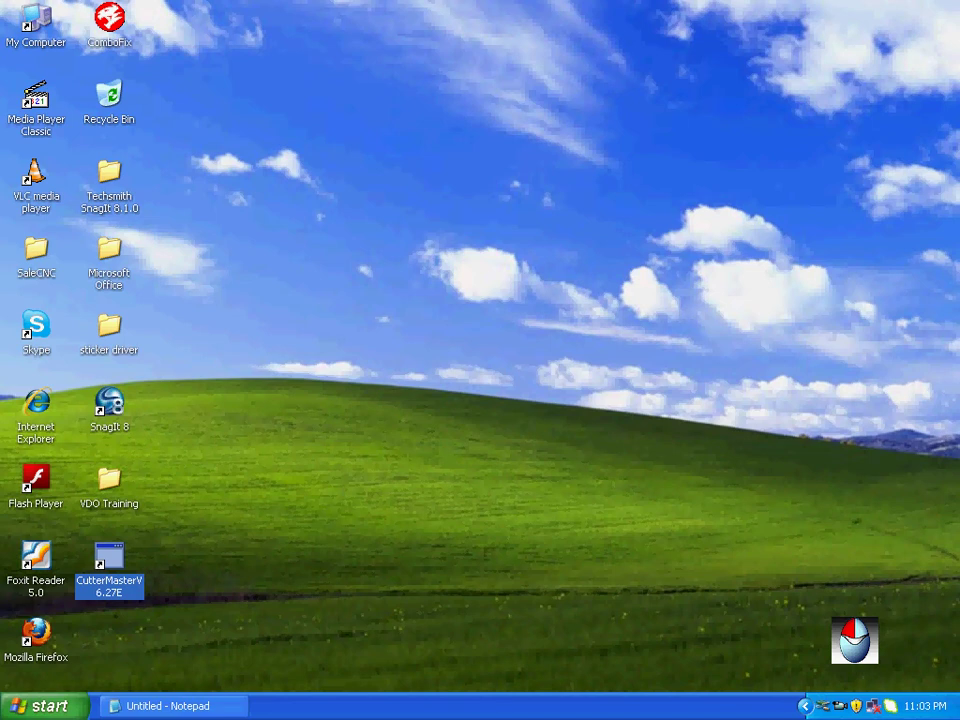
key(Return)
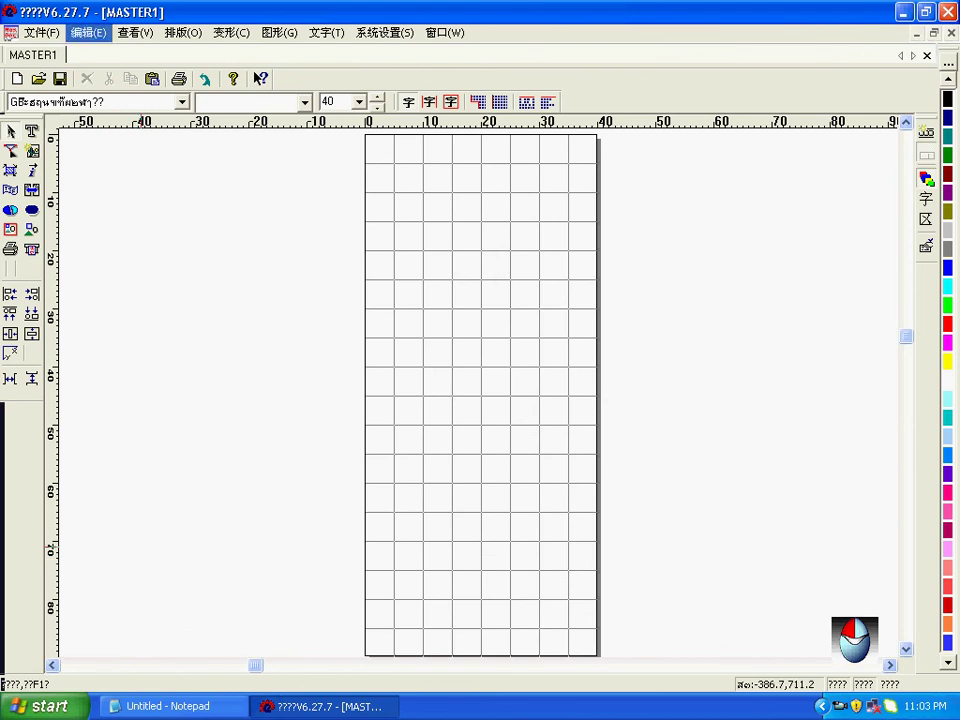
click(326, 32)
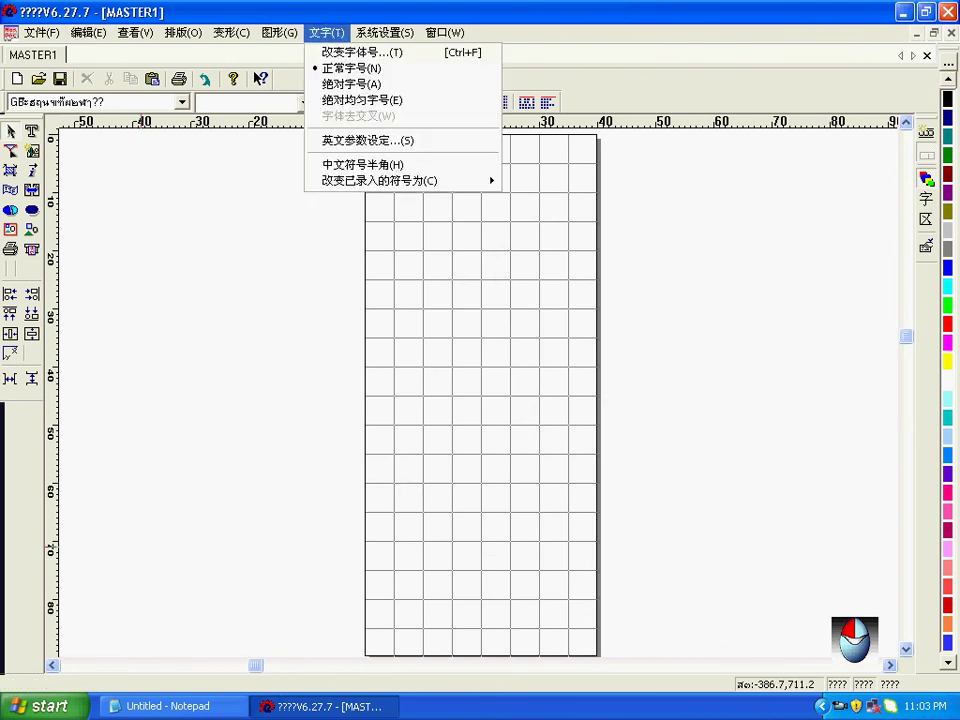
key(Down)
key(Return)
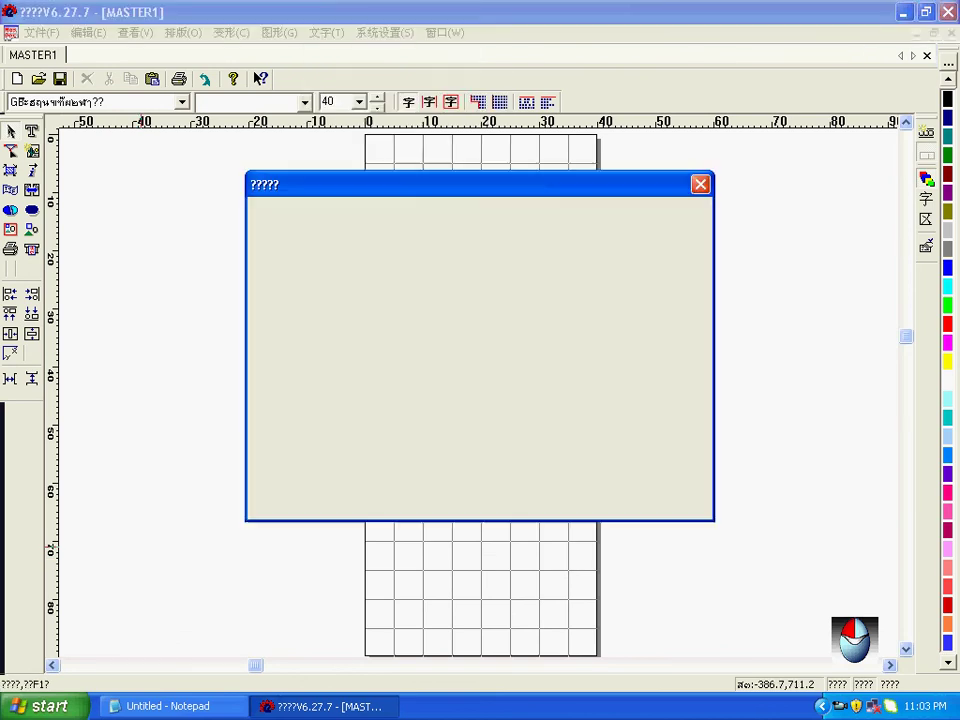
click(700, 184)
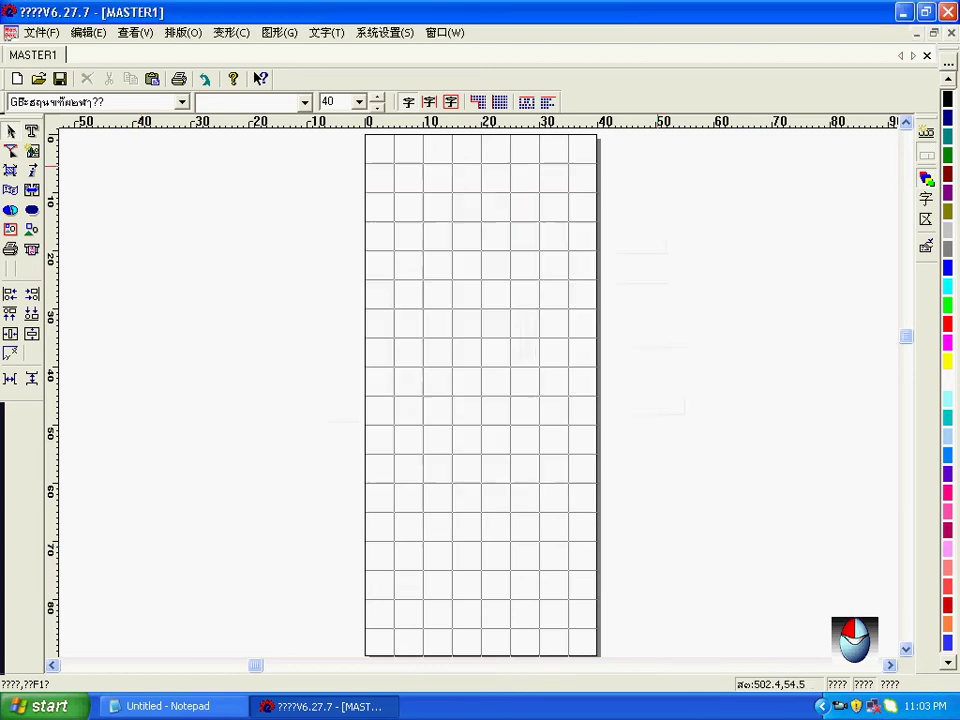
Step: Switch the program's interface language to English (英语) and relaunch CutterMasterV6.27E
key(alt+s)
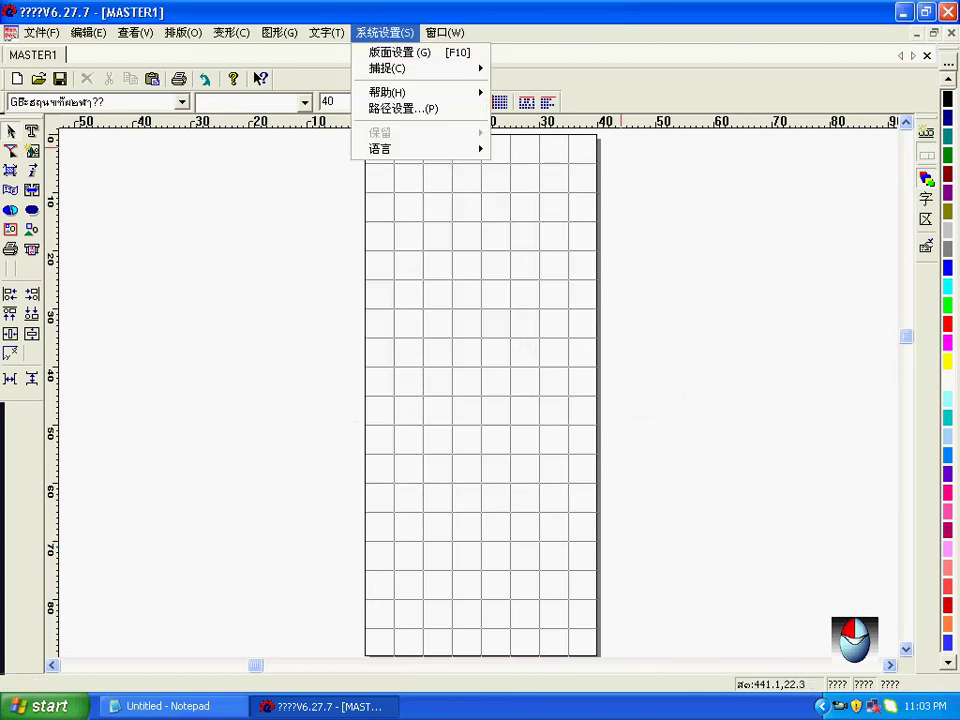
key(Up)
key(Right)
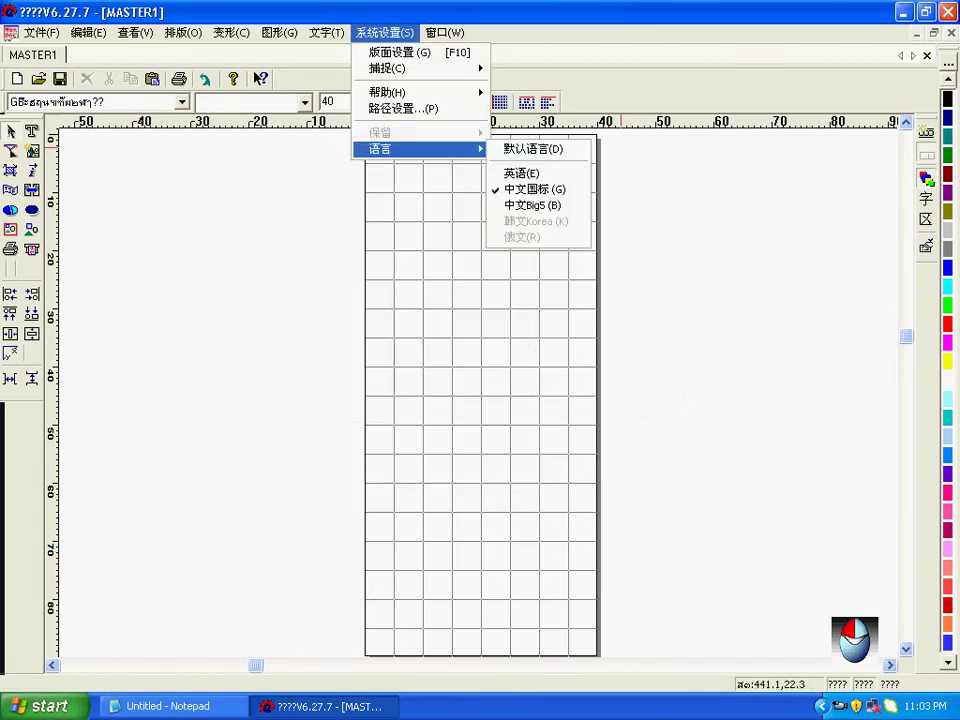
key(Down)
key(Return)
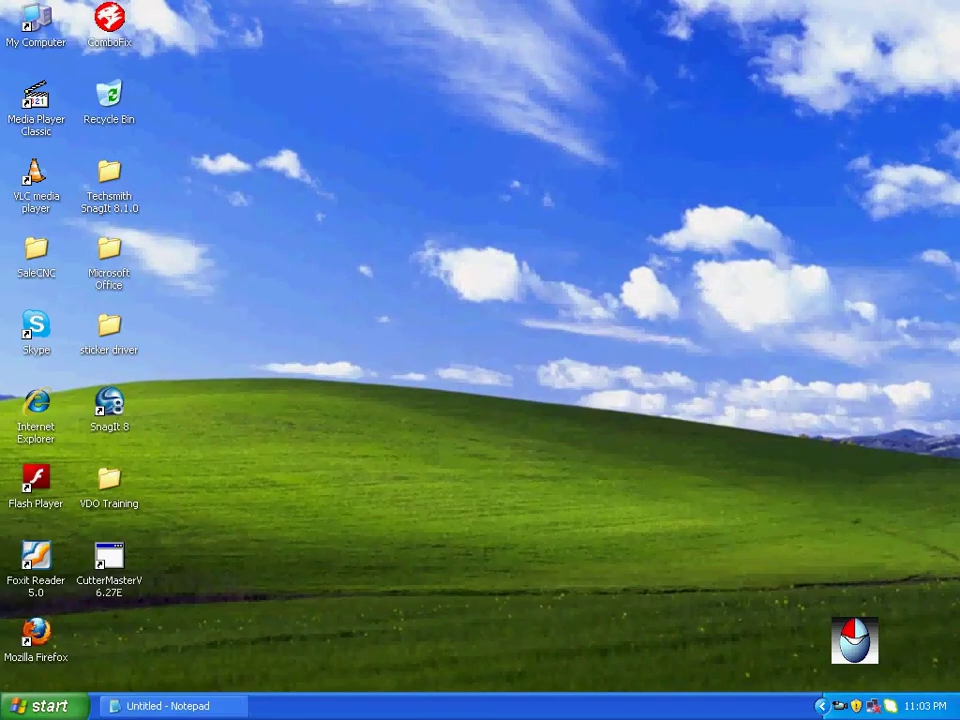
click(109, 560)
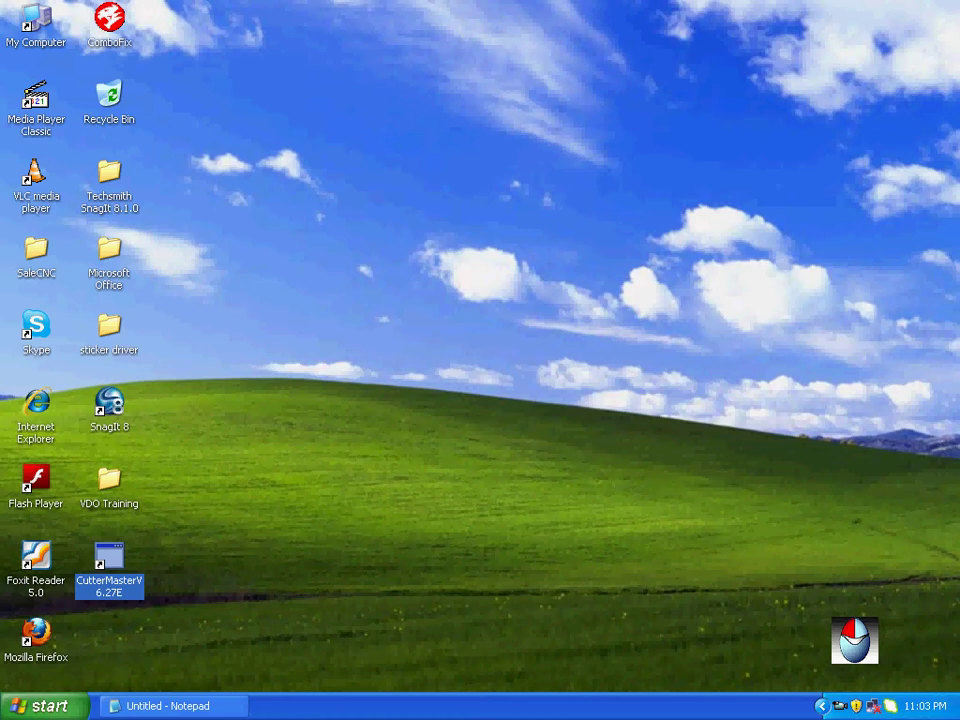
key(Return)
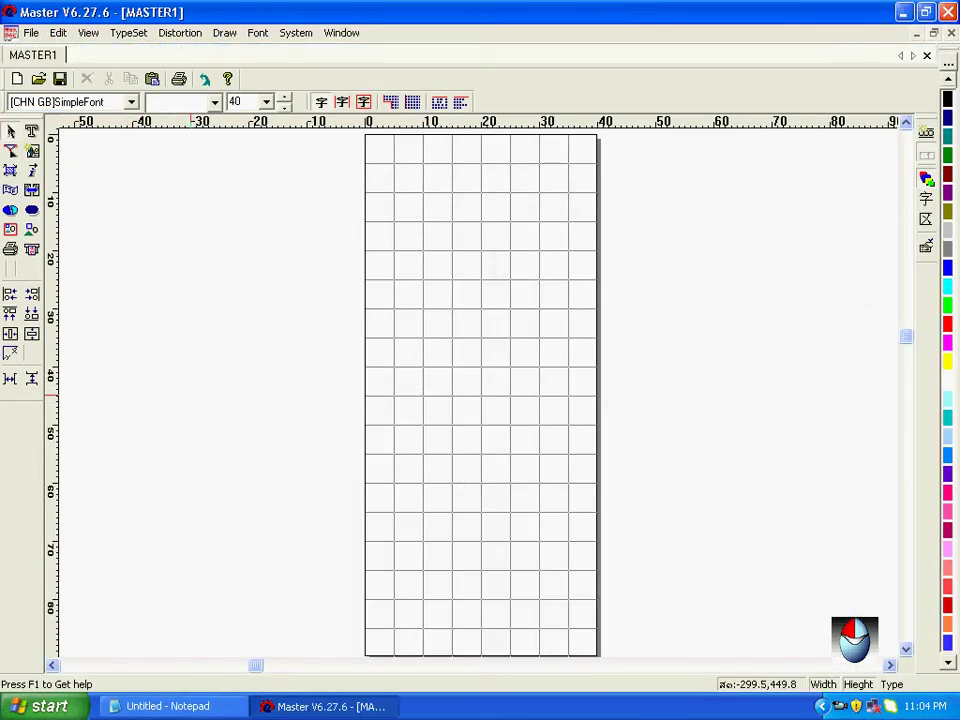
Step: Minimize the Master window and open Local Disk (C:) through My Computer
click(904, 12)
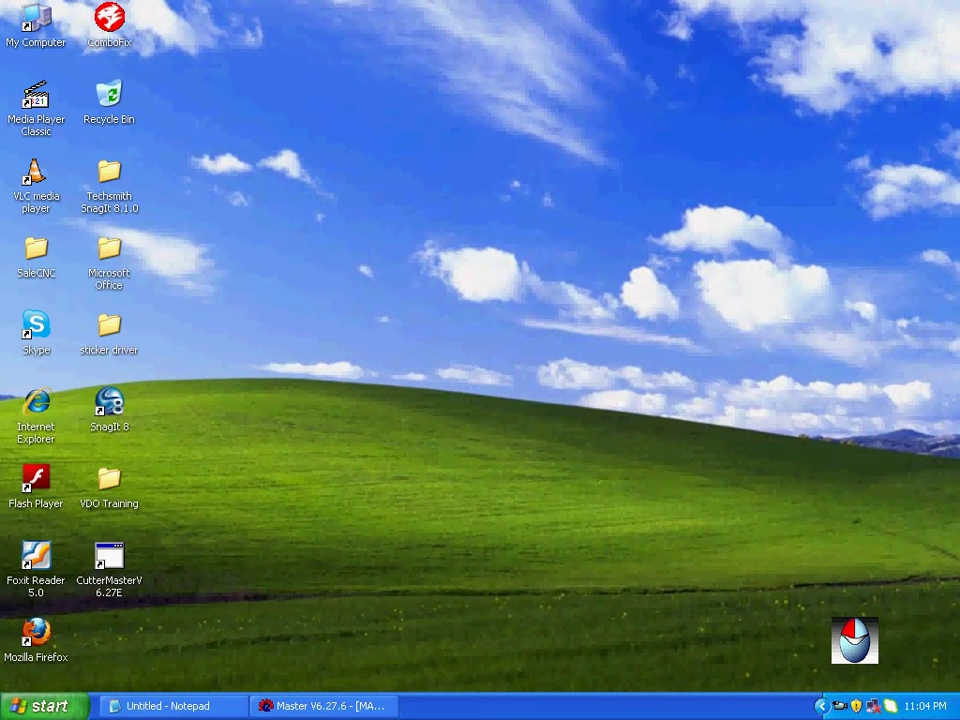
click(45, 705)
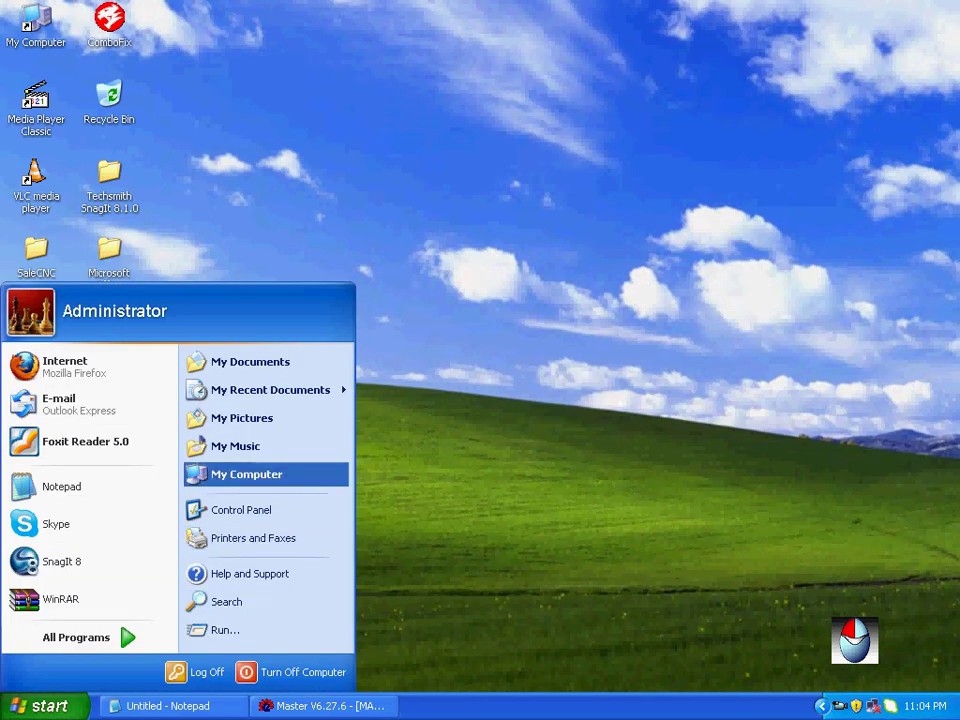
click(246, 474)
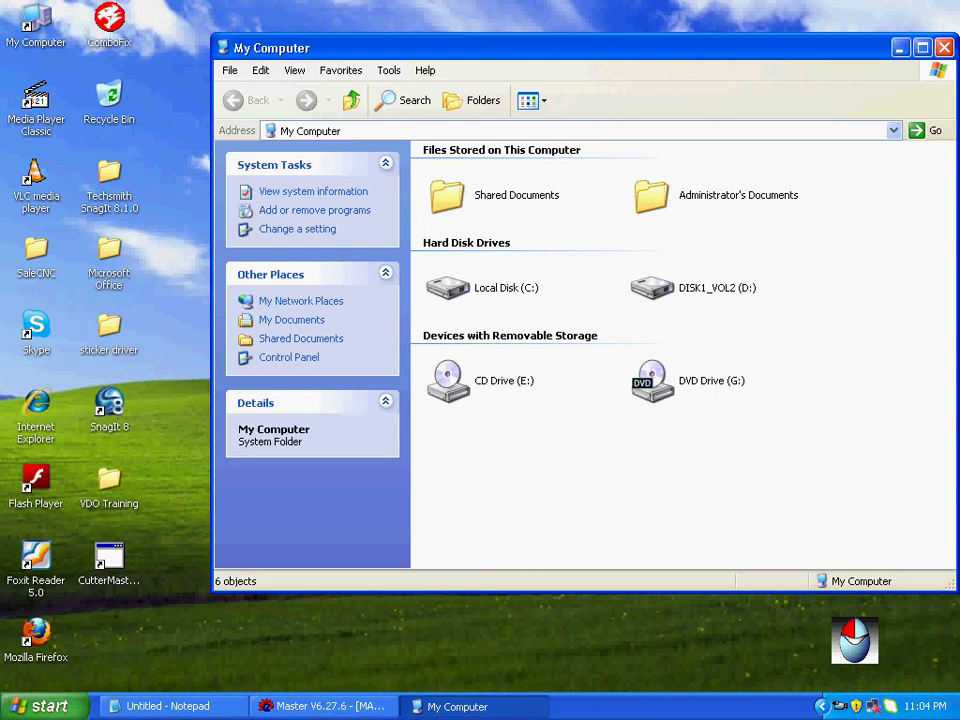
key(Return)
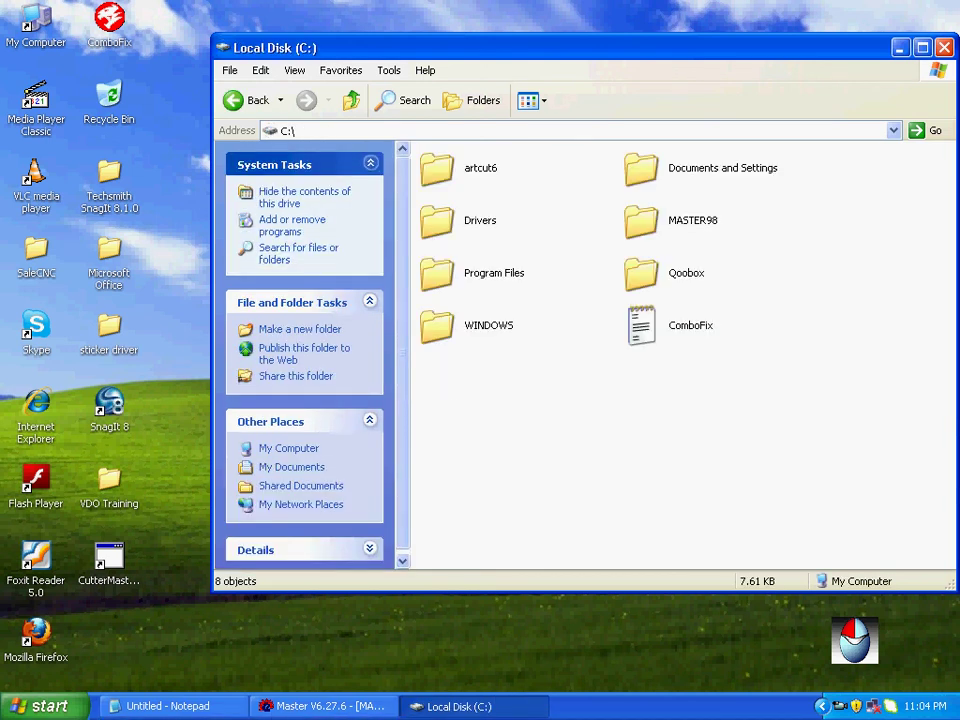
double_click(437, 273)
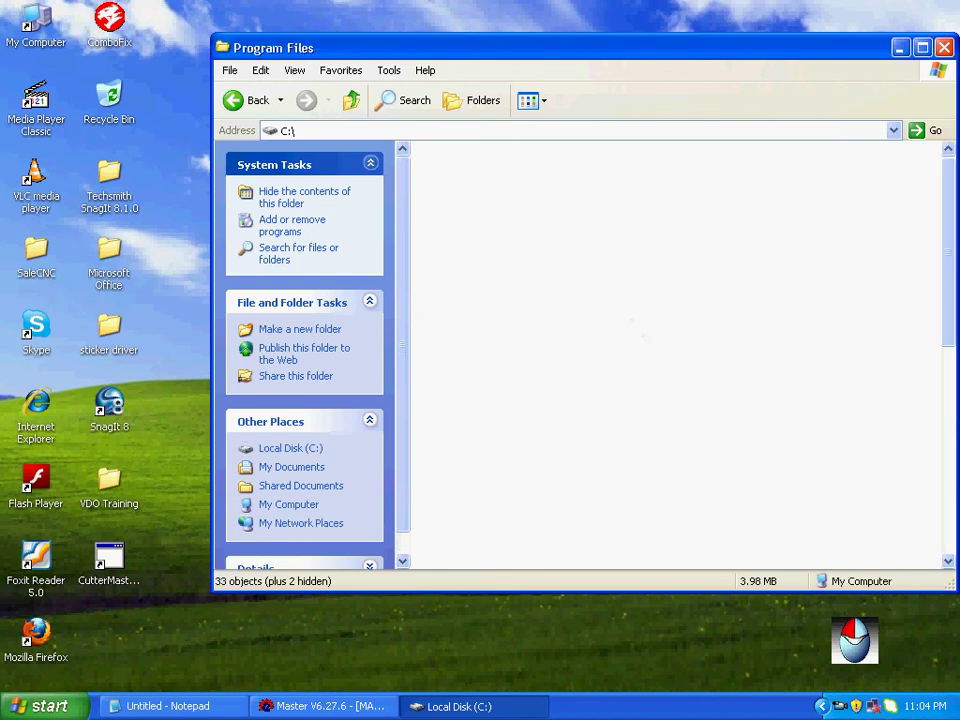
click(247, 100)
key(BackSpace)
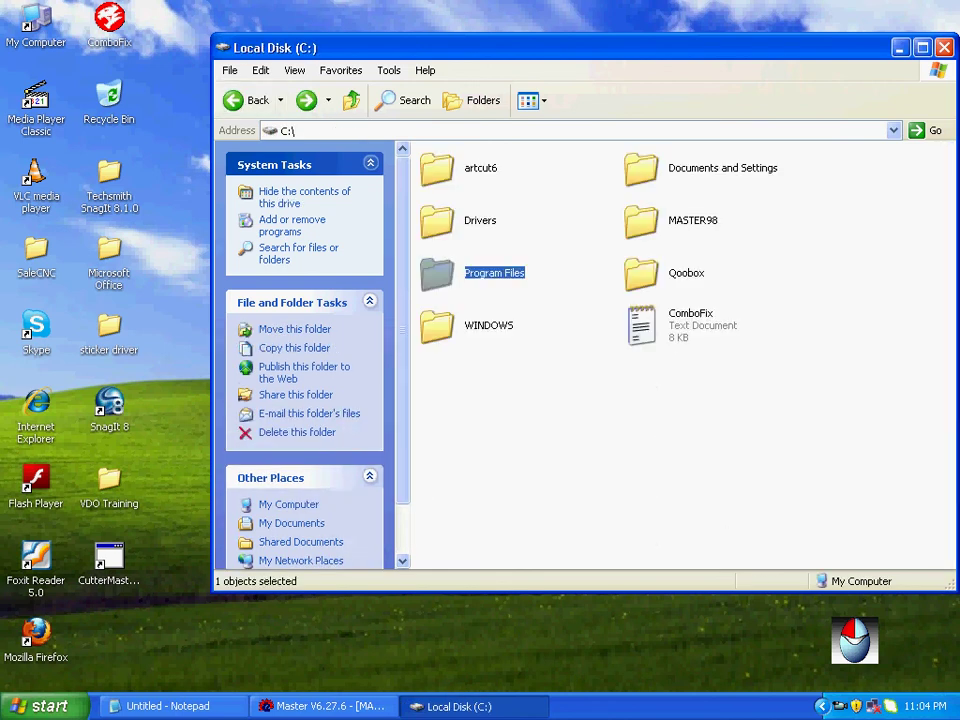
Step: Open the MASTER98 folder on Local Disk (C:) and show its contents in Details view
key(m)
key(Return)
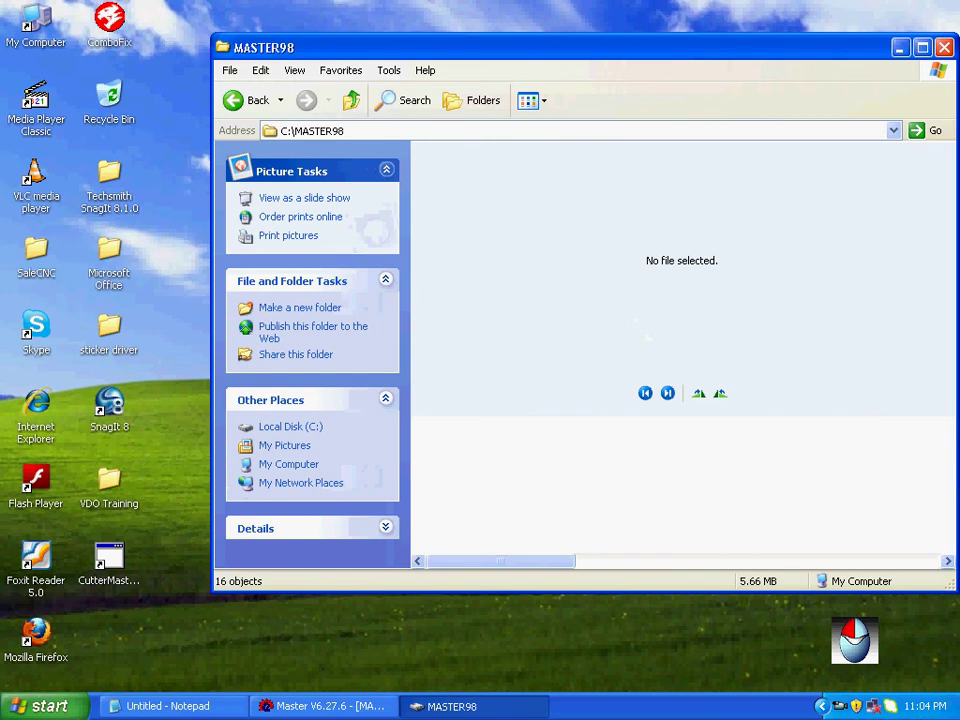
click(530, 100)
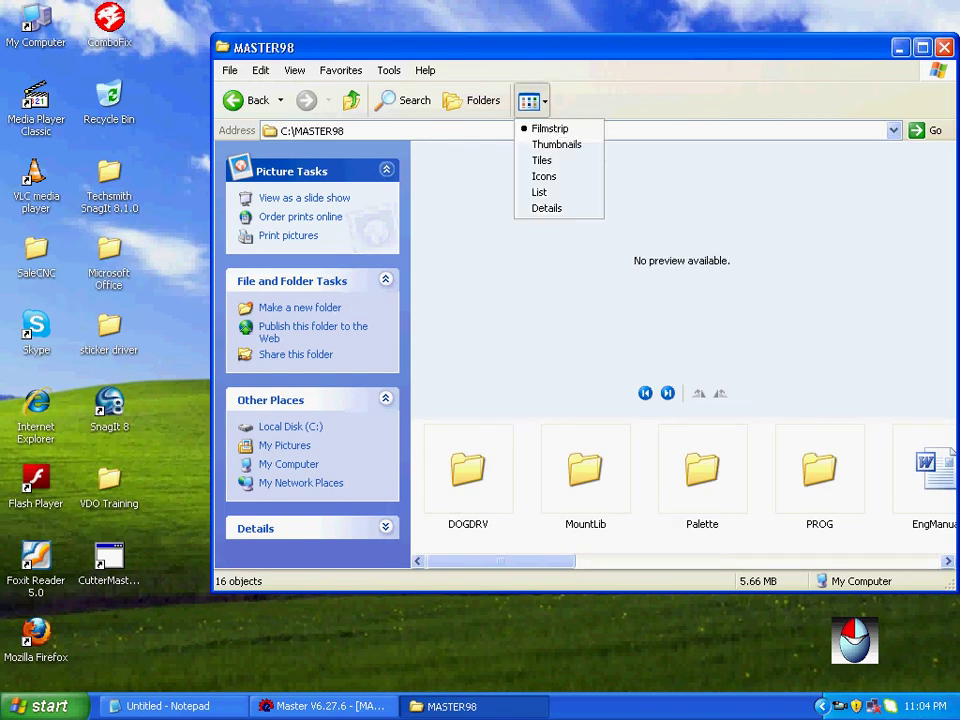
click(547, 208)
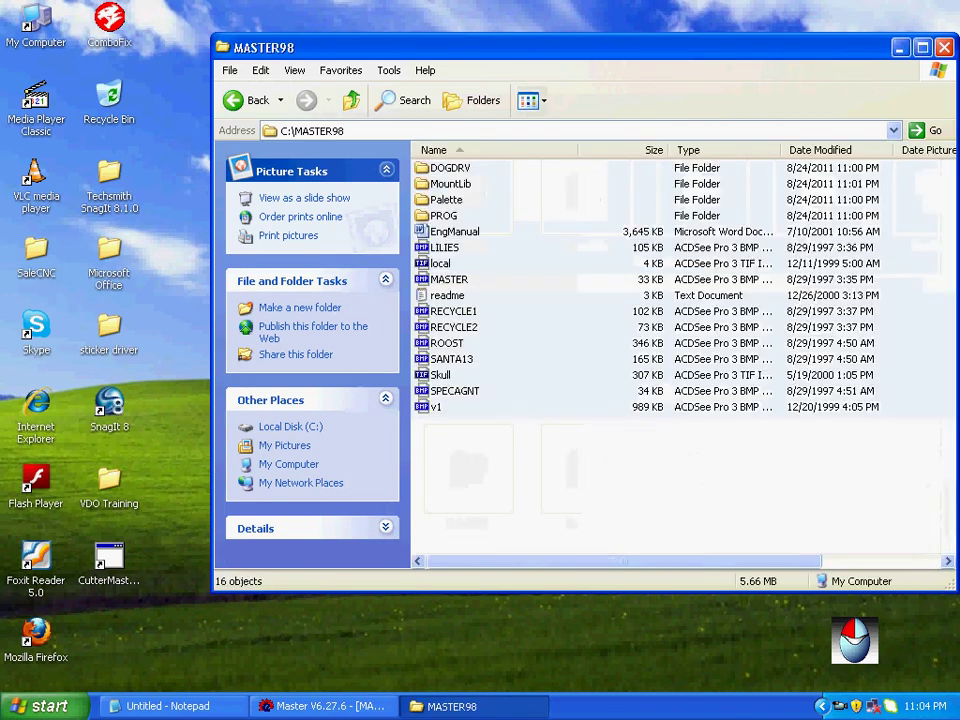
Step: Copy the EngManual Word document from MASTER98 to the desktop and minimize the folder window
click(454, 231)
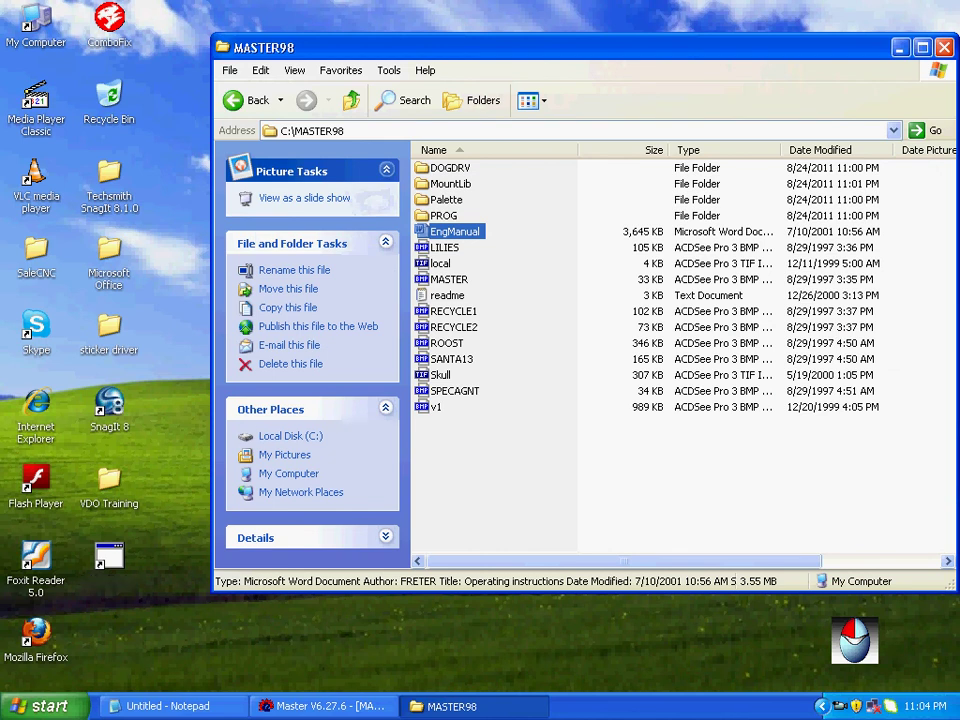
drag(454, 231, 283, 621)
click(324, 630)
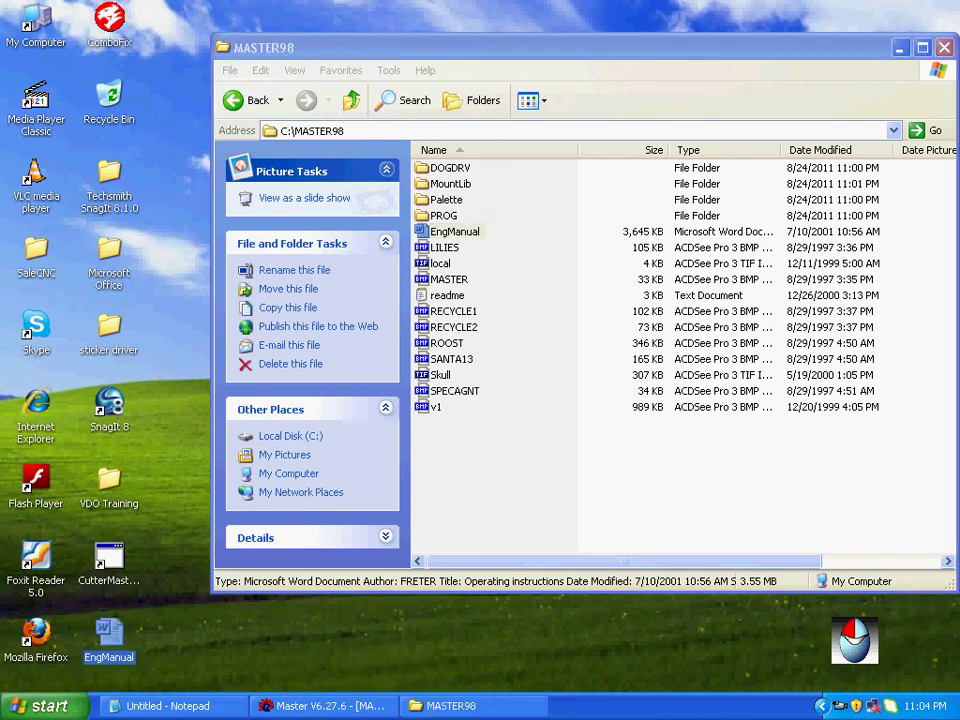
click(943, 47)
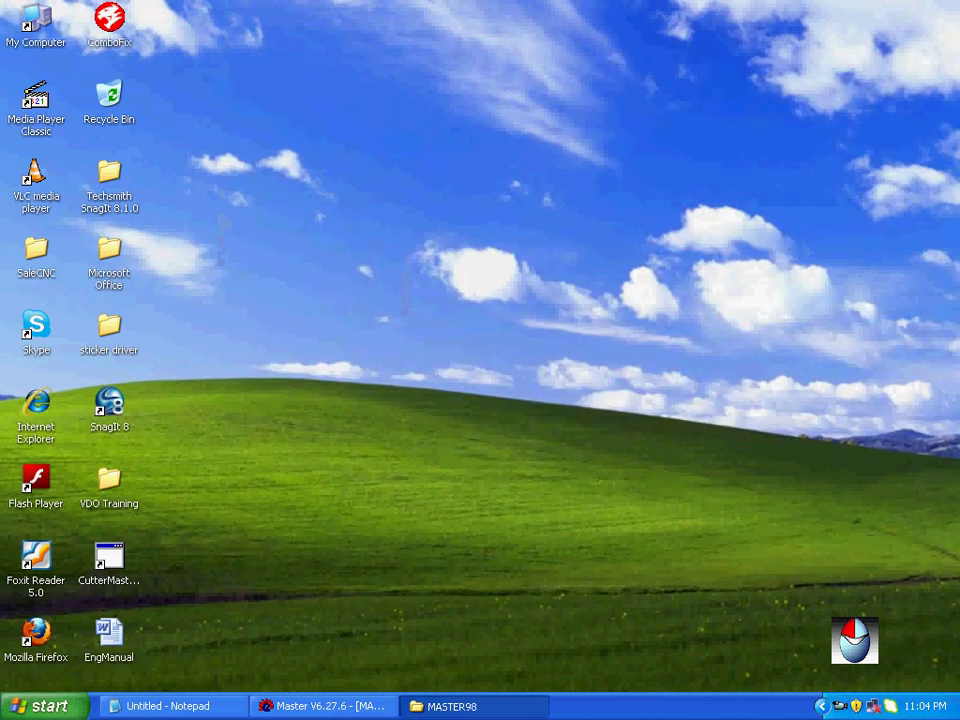
Step: Rename the desktop copy of EngManual as EngManual_sticker and open it in Microsoft Word
click(109, 657)
click(109, 657)
click(132, 658)
text(EngManua)
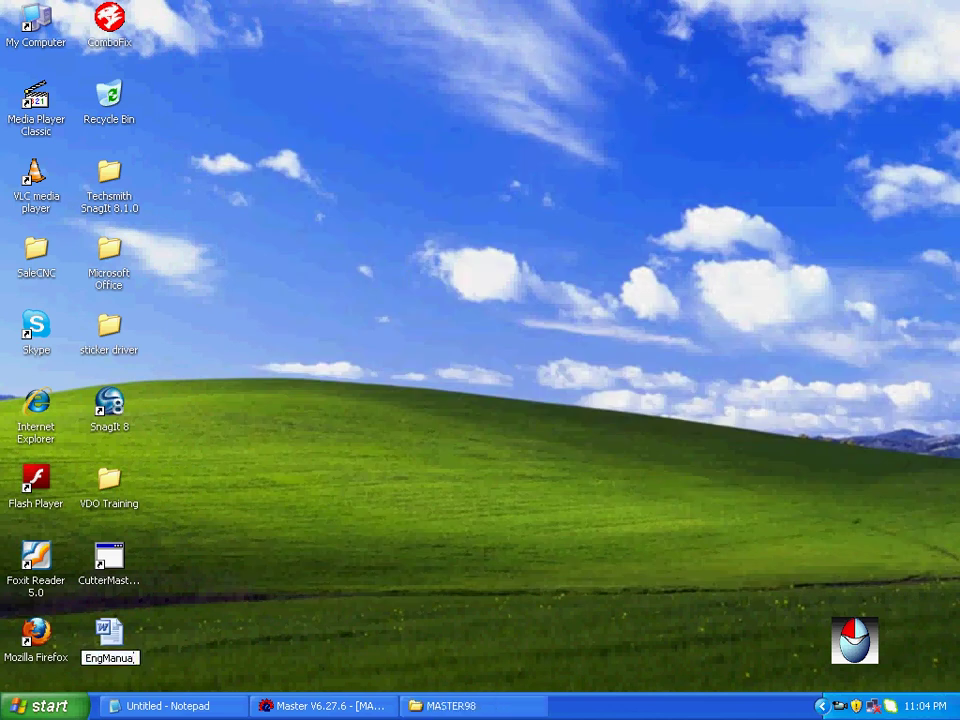
text(l_sticker)
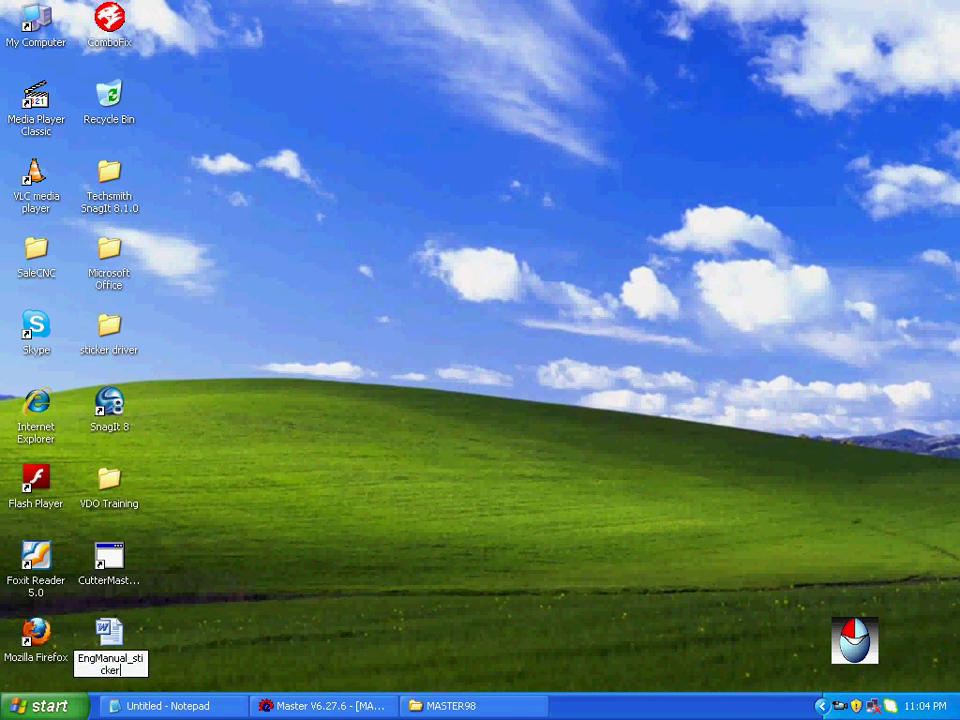
key(Return)
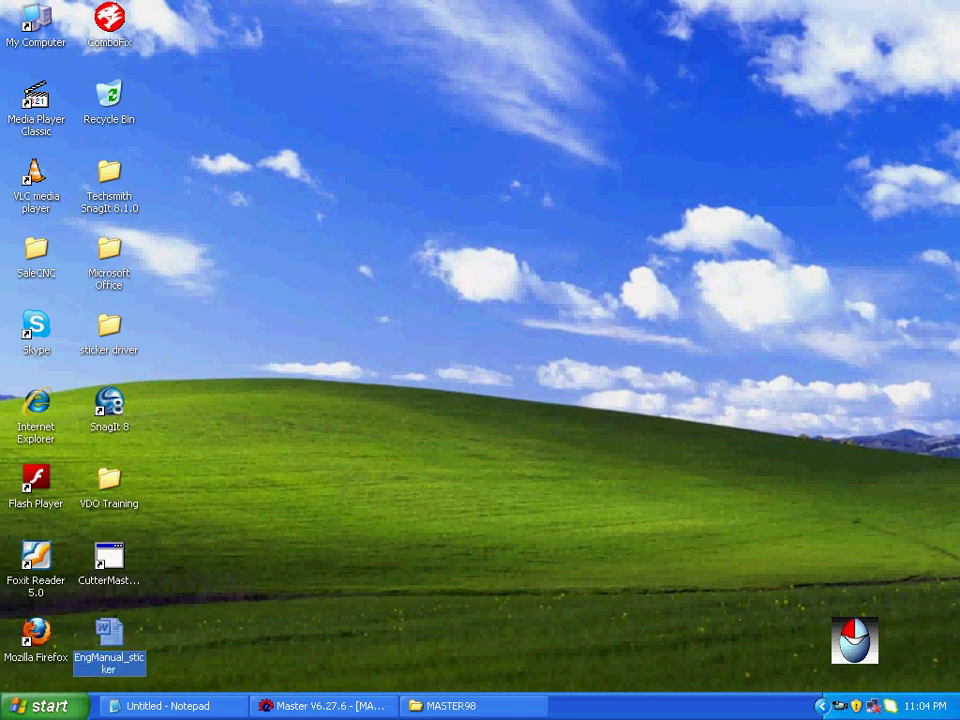
key(Return)
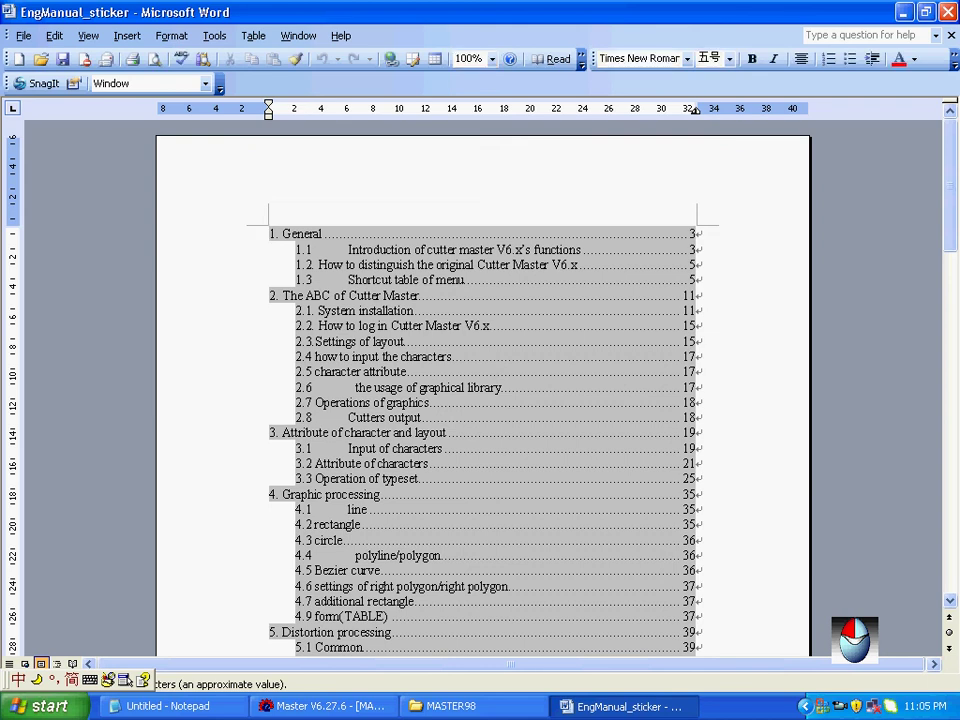
Step: Look through the manual from its table of contents to the system installation pages in chapter 2, The ABC of Cutter Master
drag(949, 195, 949, 462)
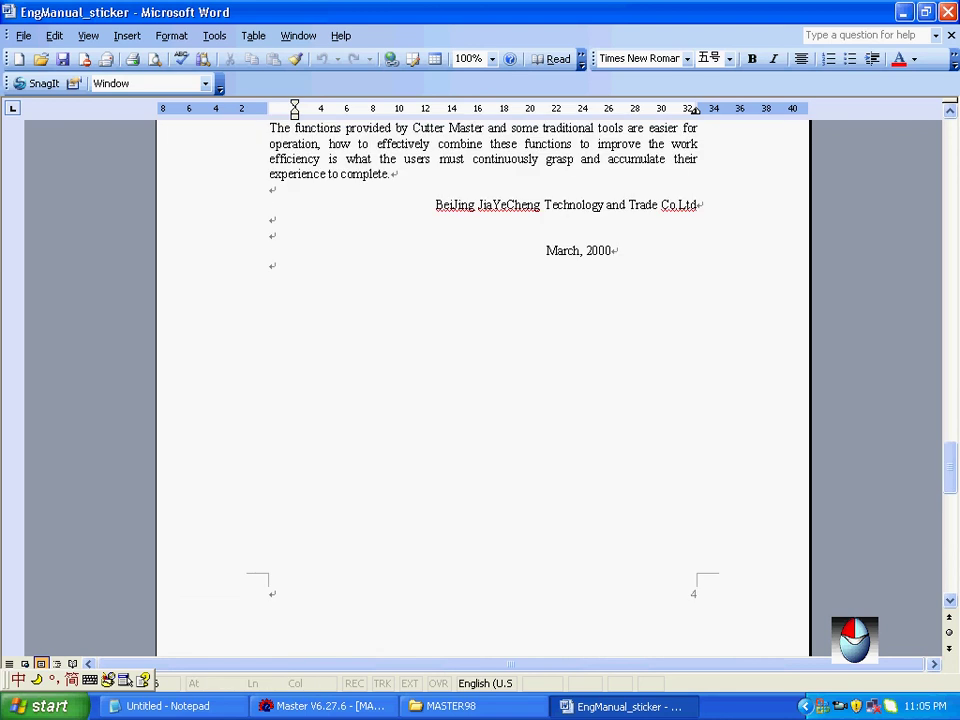
scroll(483, 390, down, 15)
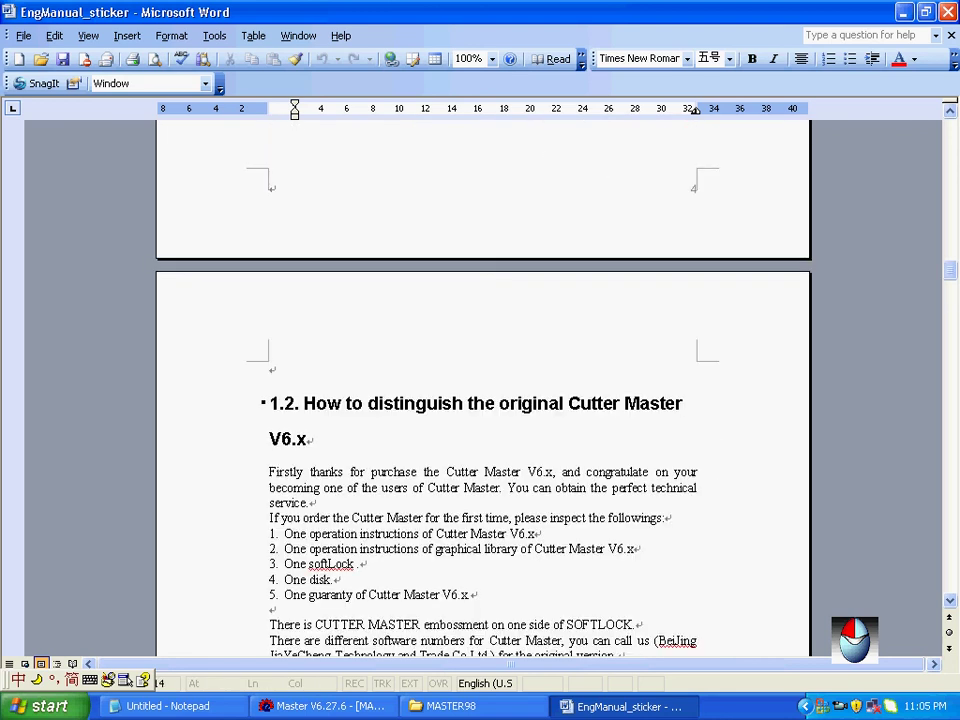
scroll(483, 390, down, 20)
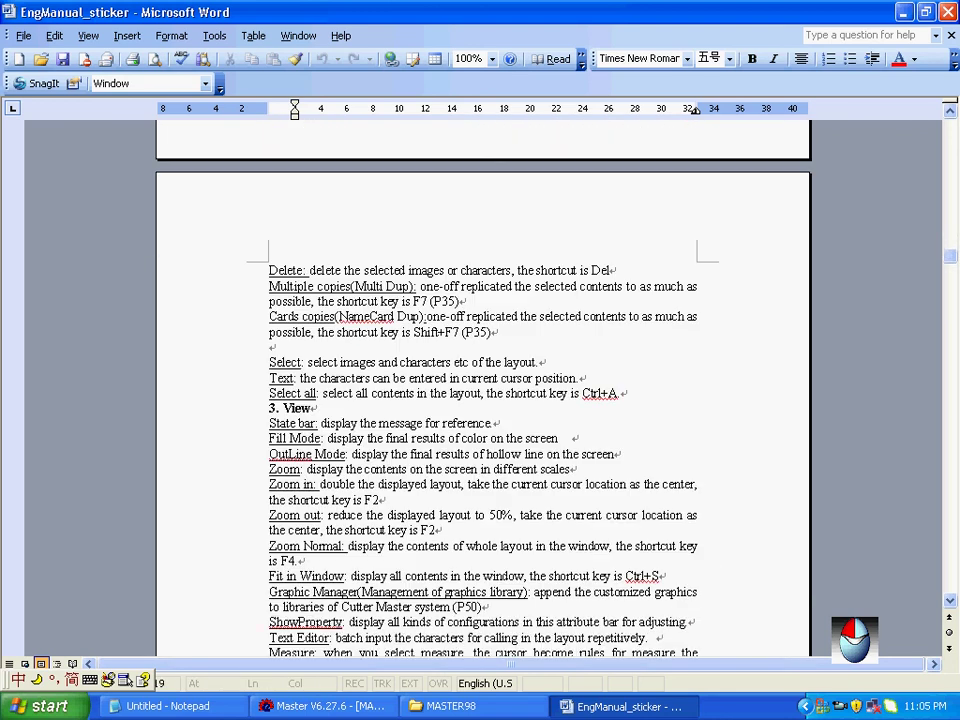
scroll(483, 390, down, 20)
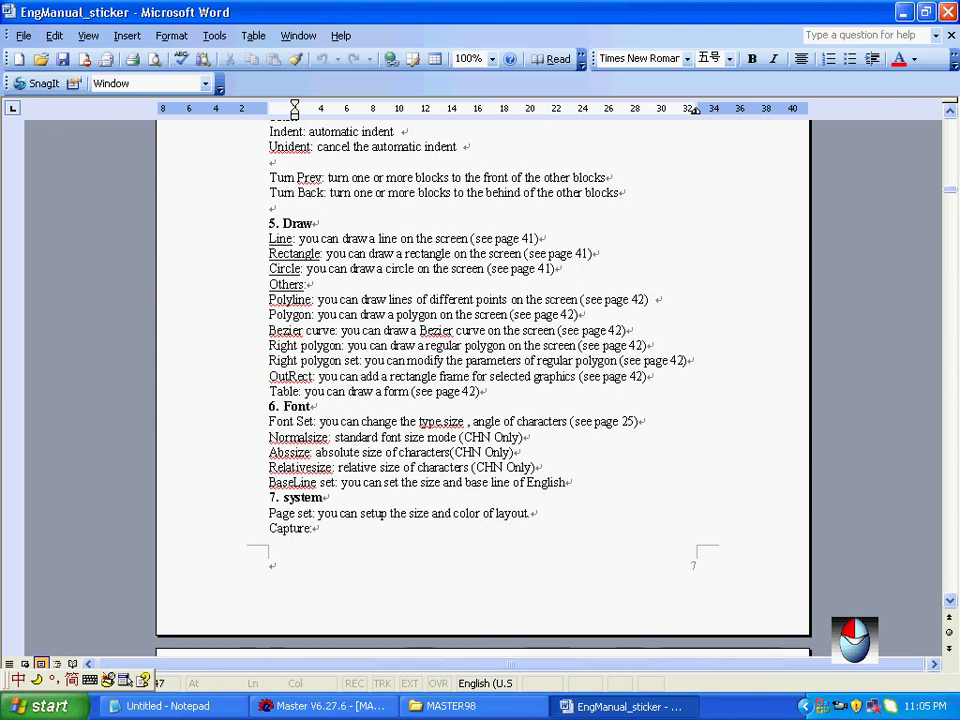
key(Page_Down)
key(Page_Down)
key(Page_Down)
key(Page_Down)
key(Page_Down)
key(Page_Down)
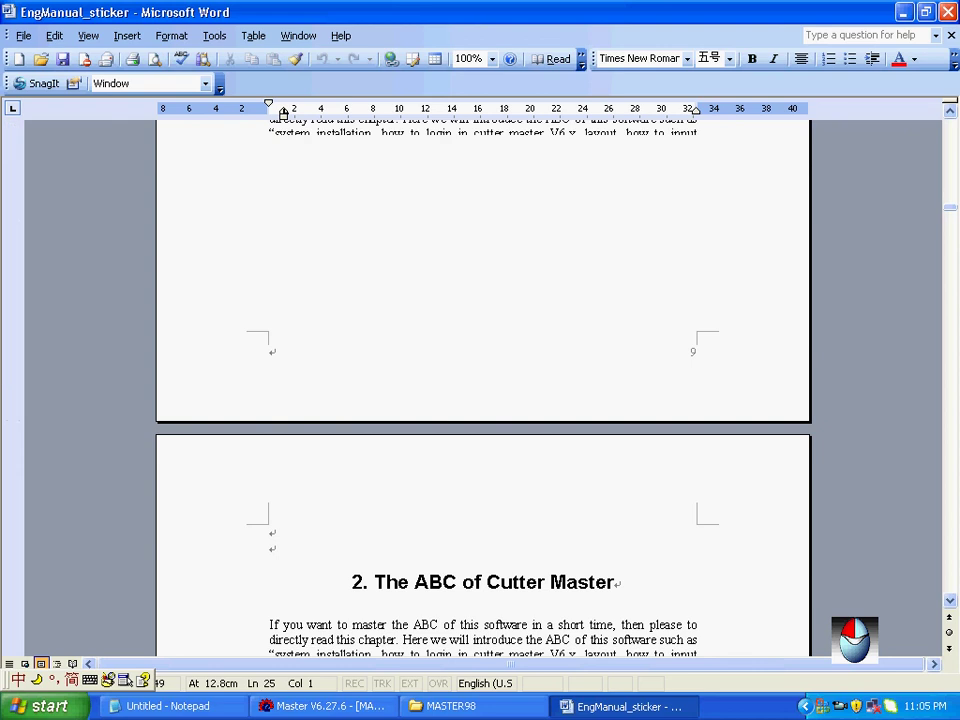
key(Page_Down)
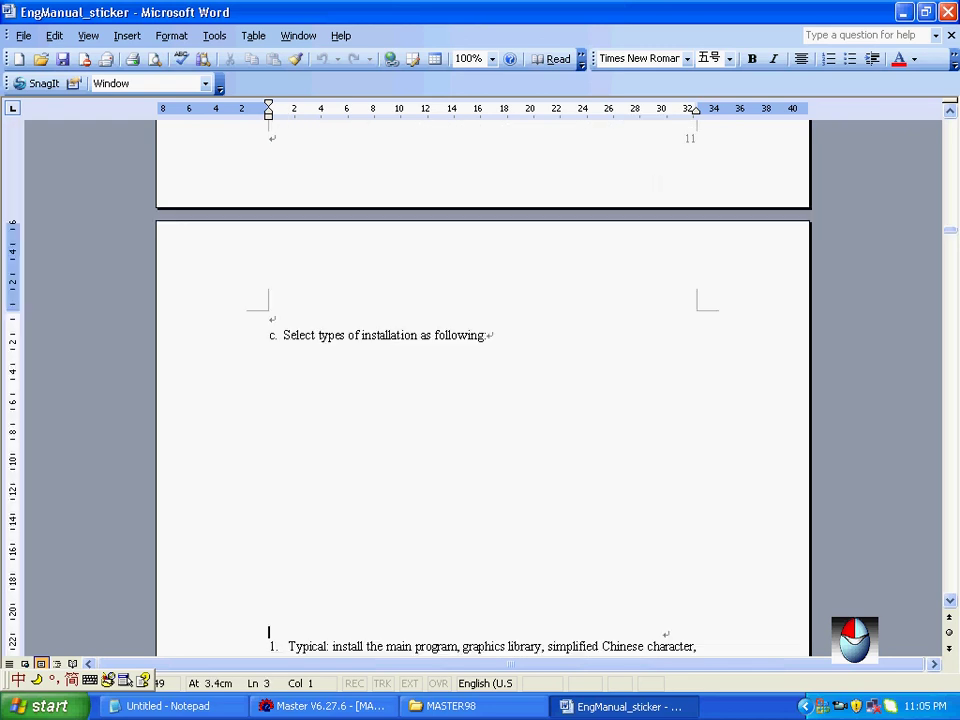